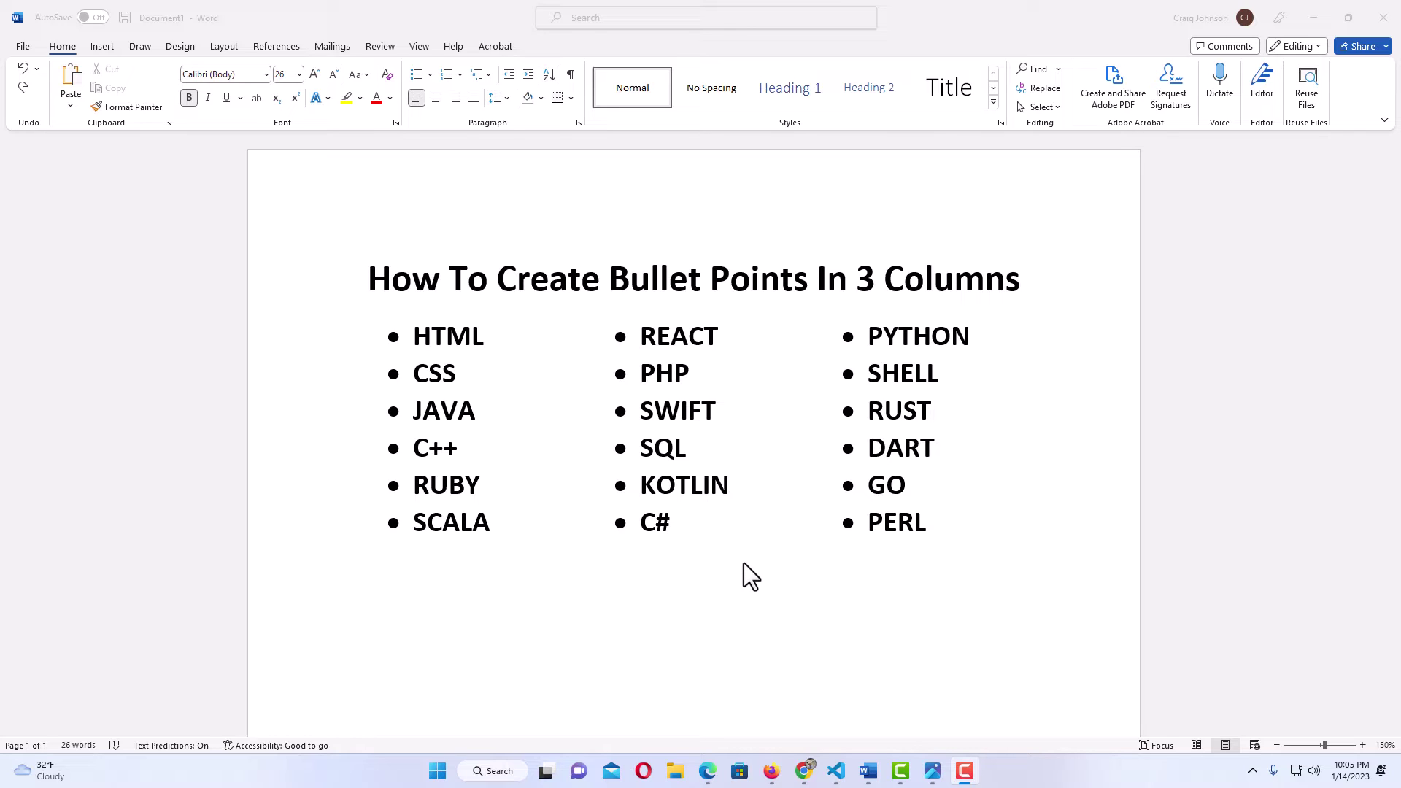
# Select every cell of the existing three-column bulleted table and delete it, leaving the title.
pyautogui.click(935, 531)
pyautogui.moveTo(946, 533); pyautogui.dragTo(461, 343)
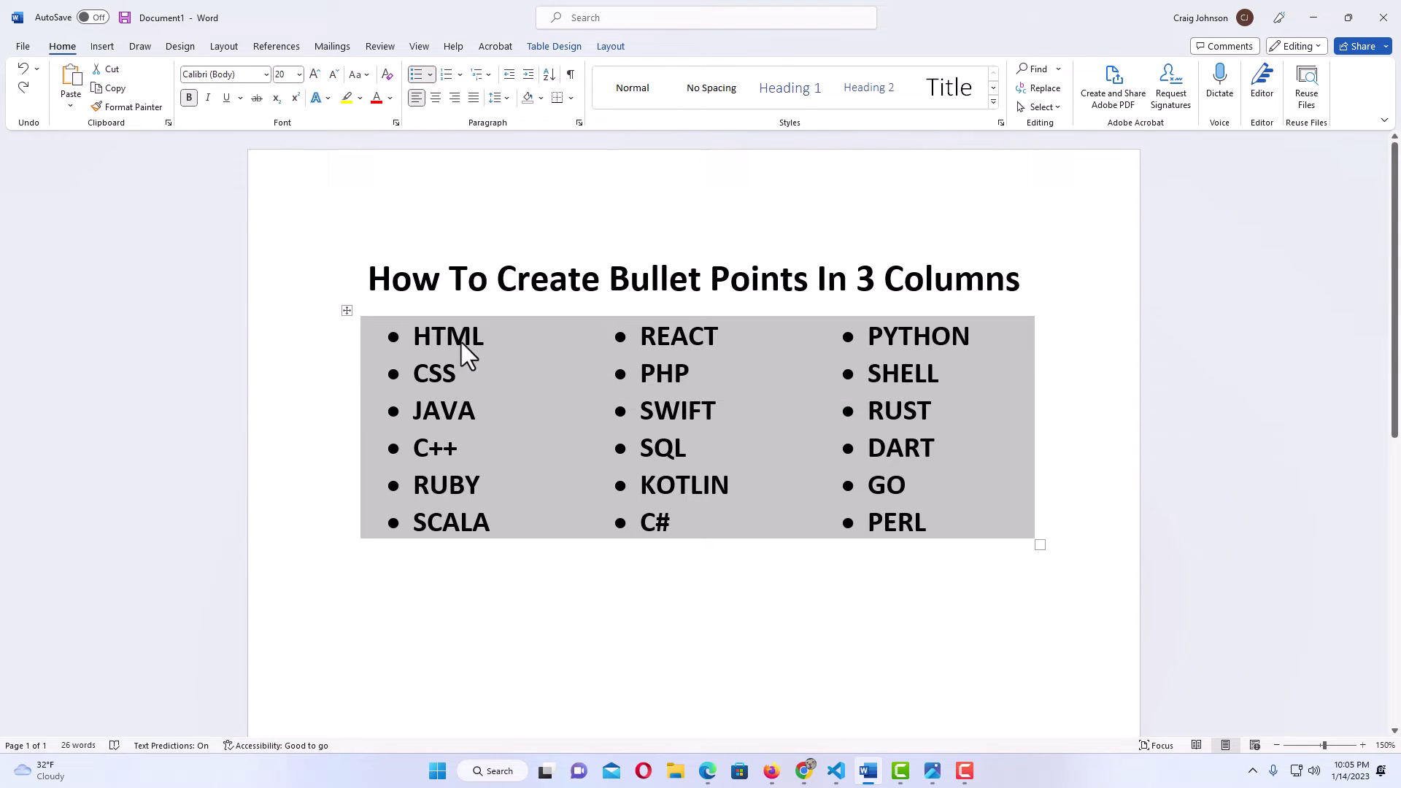
pyautogui.press('BackSpace')
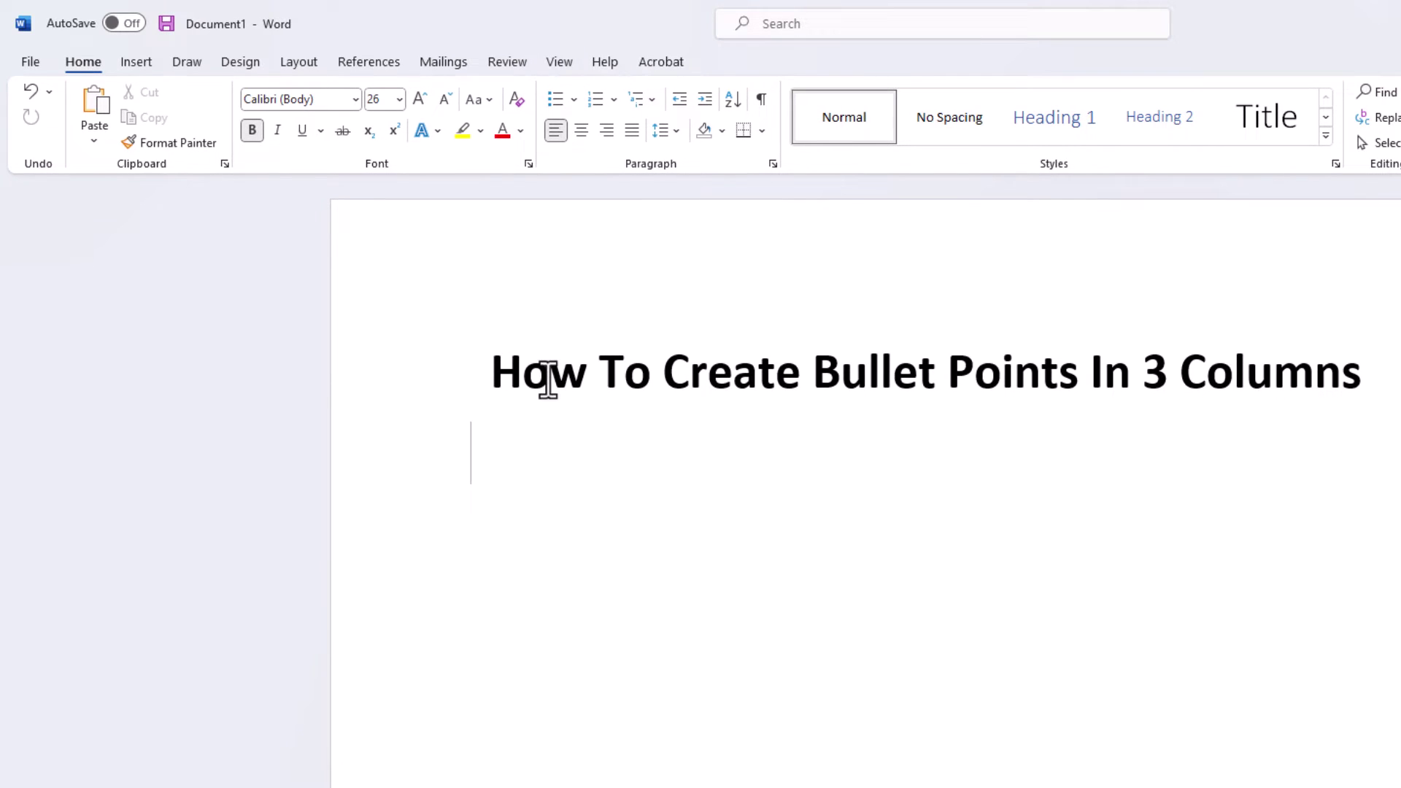
# Insert a 3-column by 6-row table from the Insert tab's table grid.
pyautogui.click(137, 62)
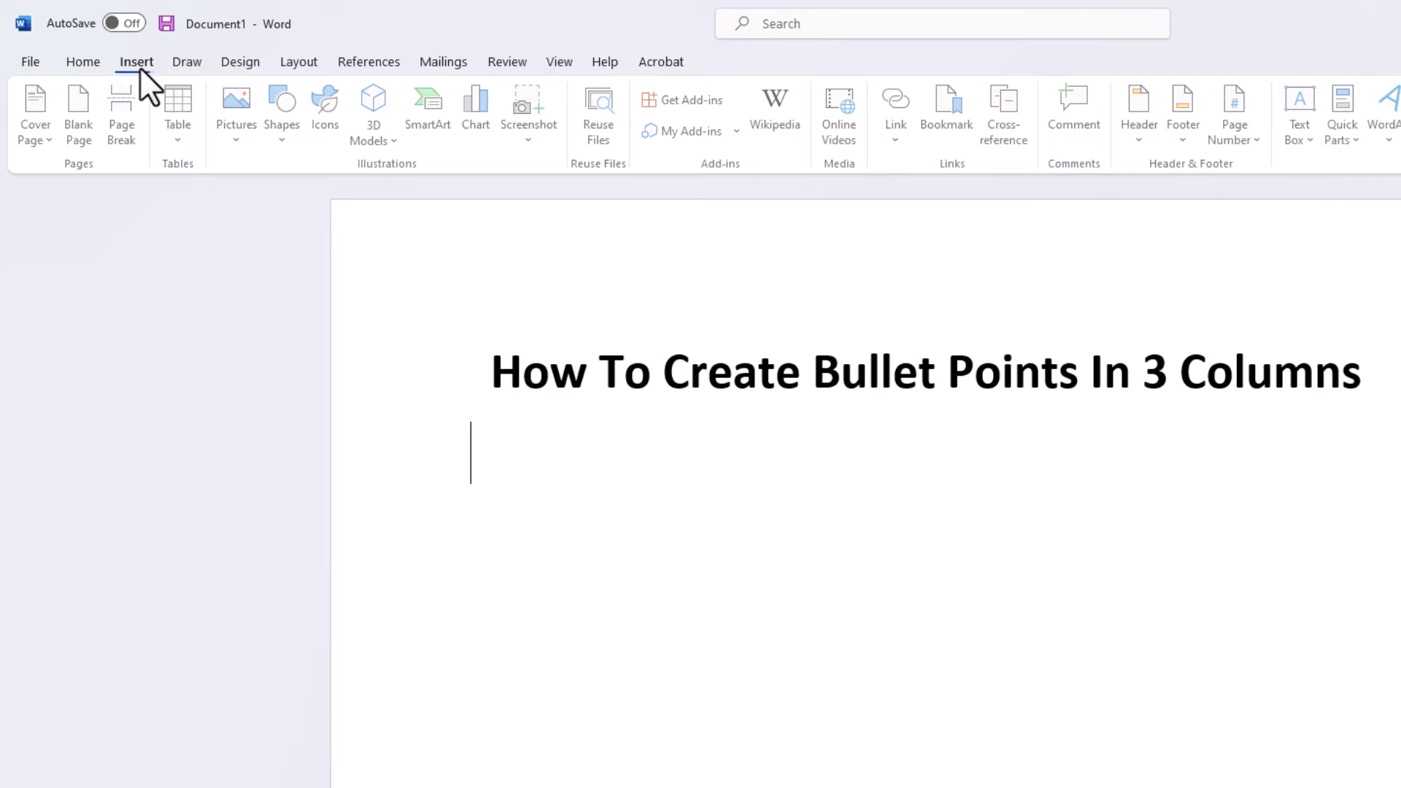
pyautogui.click(183, 138)
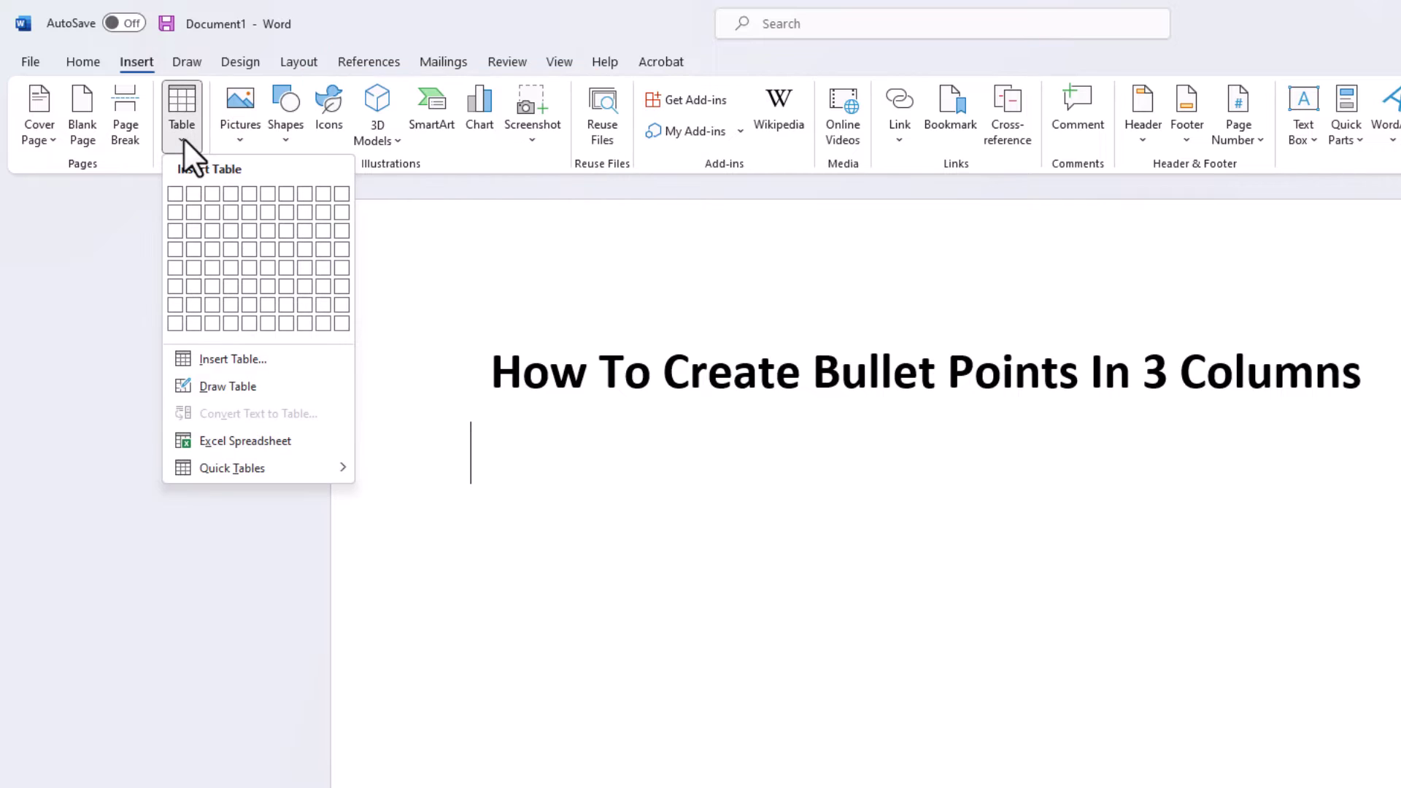
pyautogui.click(212, 286)
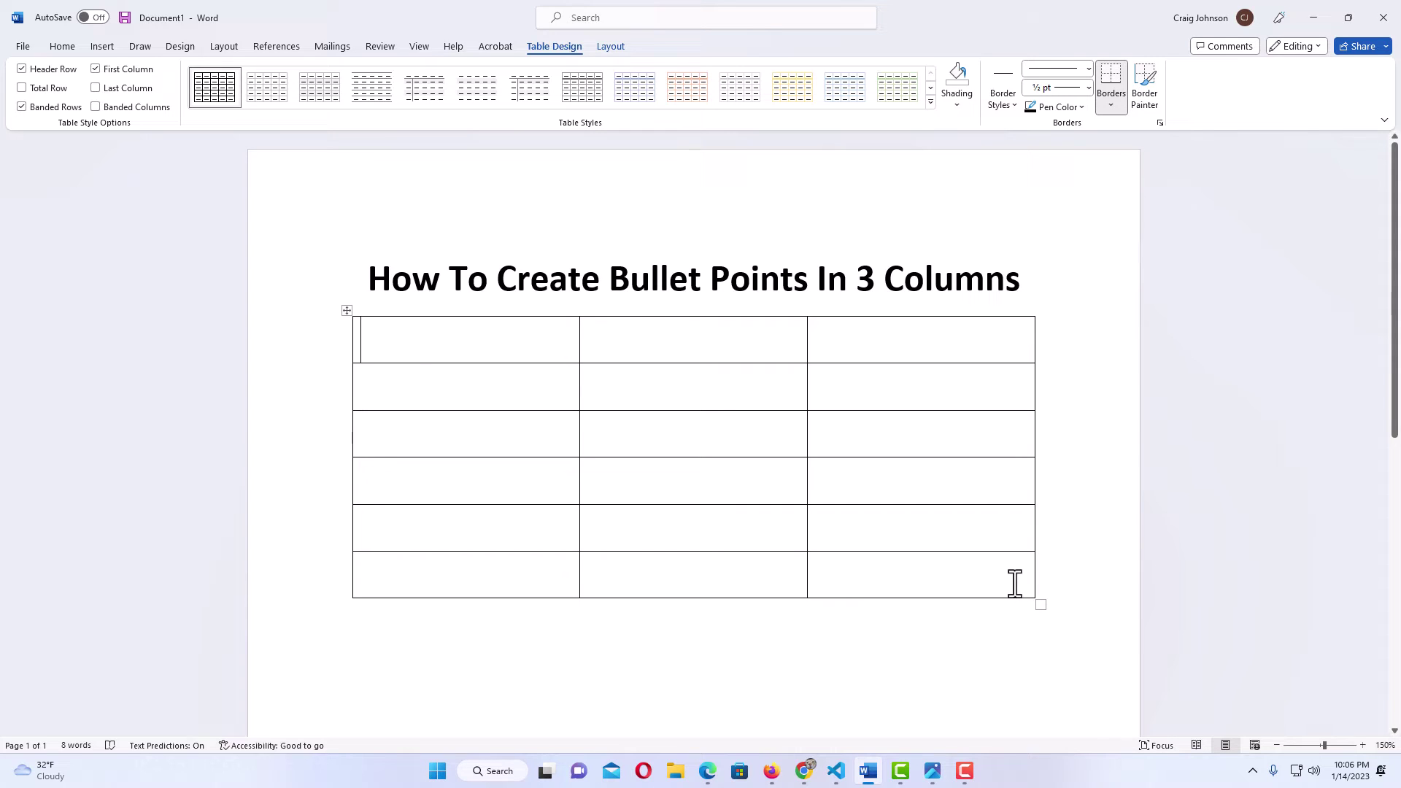
# Apply filled round bullets to all 18 cells of the new table.
pyautogui.moveTo(1015, 582)
pyautogui.mouseDown()
pyautogui.moveTo(584, 429)
pyautogui.moveTo(464, 354)
pyautogui.mouseUp()
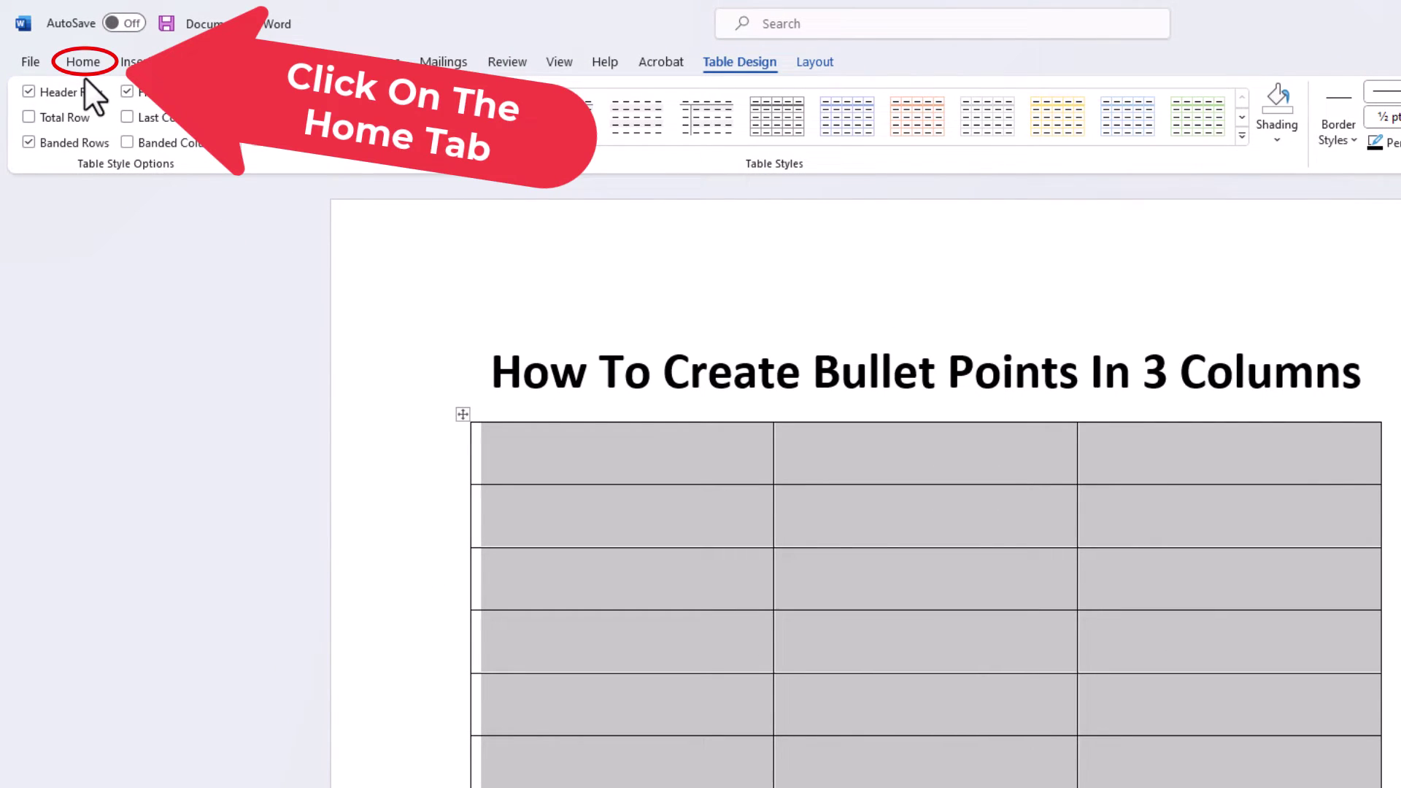
pyautogui.click(82, 63)
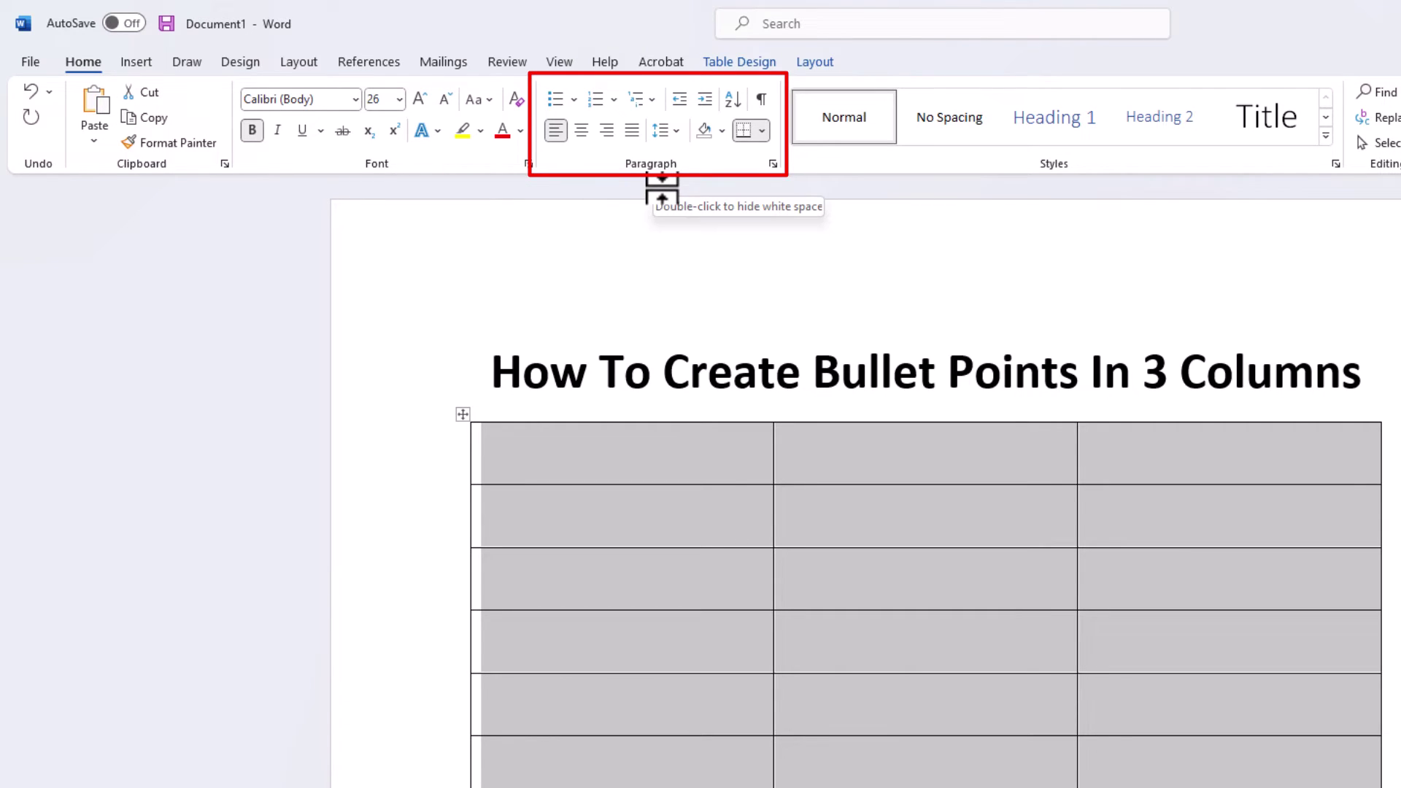
pyautogui.click(574, 100)
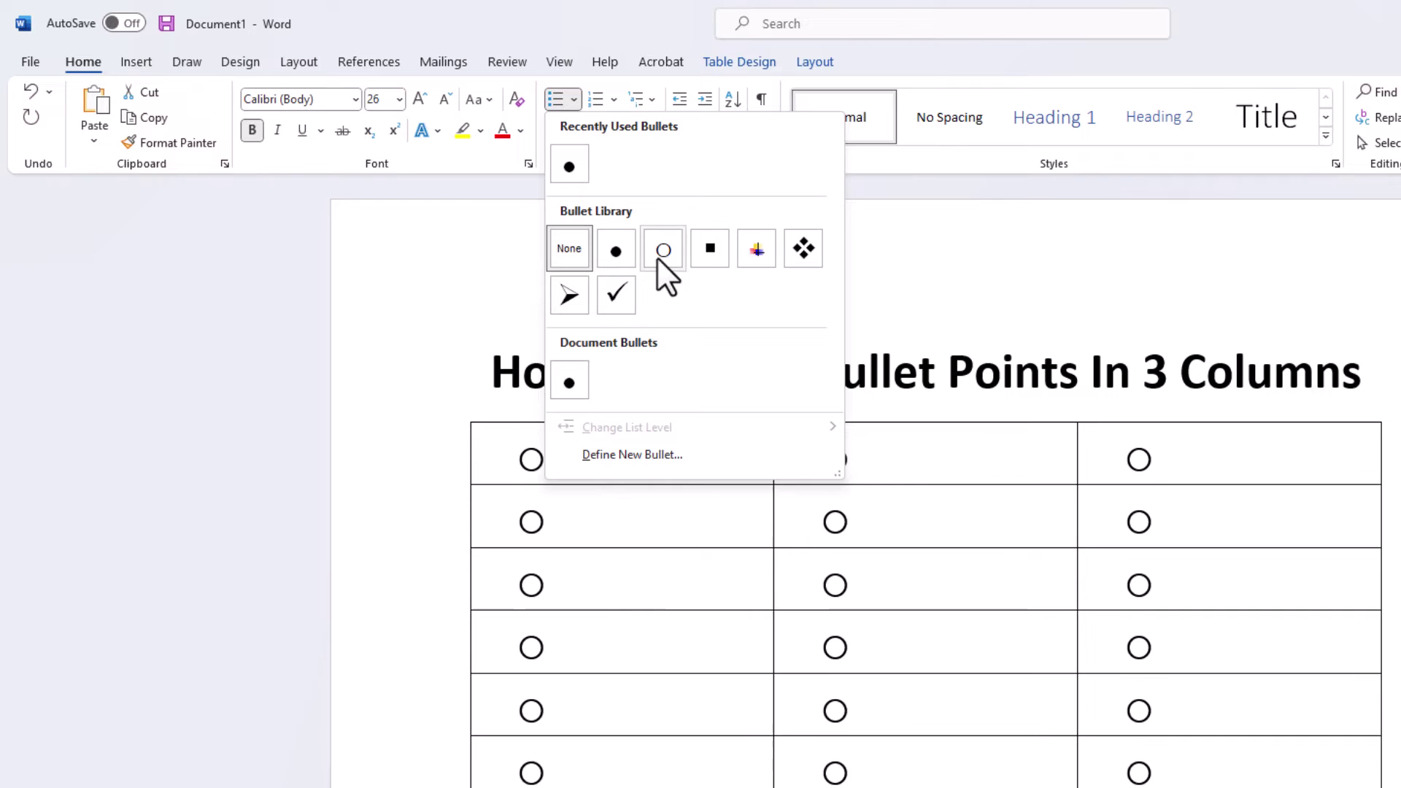
pyautogui.click(615, 251)
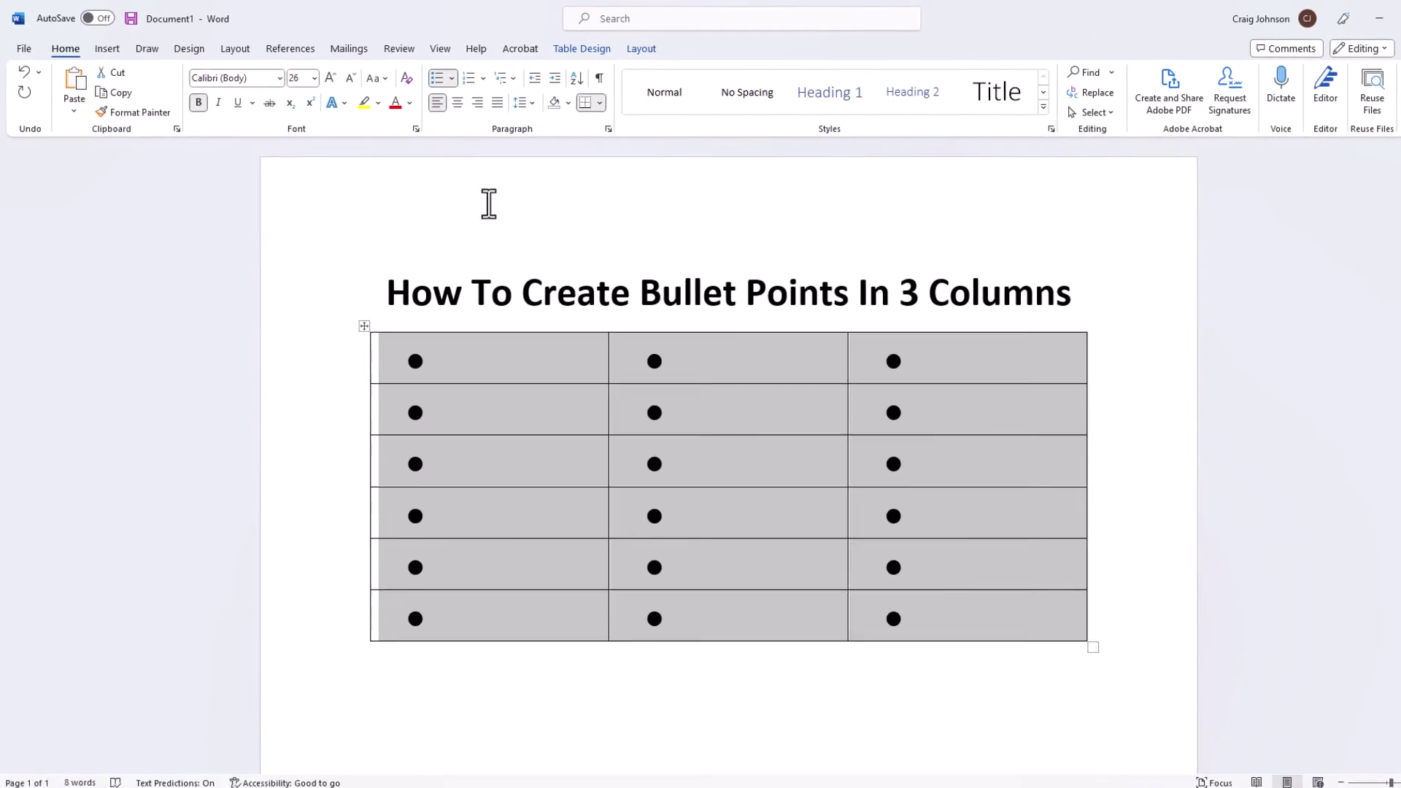
pyautogui.click(755, 716)
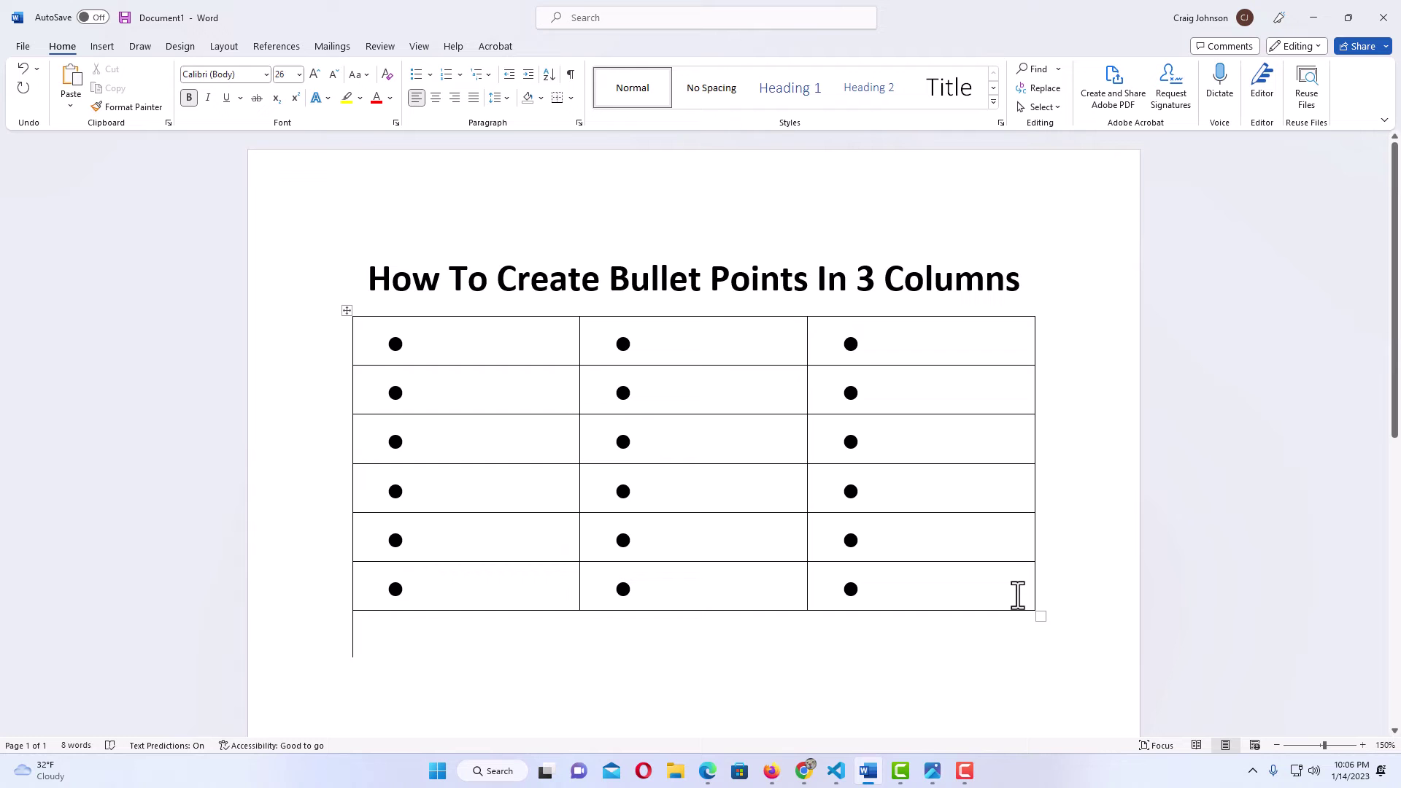
# Select the whole bulleted table and open Borders and Shading from the Design tab's Page Borders.
pyautogui.moveTo(1018, 595)
pyautogui.mouseDown()
pyautogui.moveTo(494, 394)
pyautogui.moveTo(469, 365)
pyautogui.mouseUp()
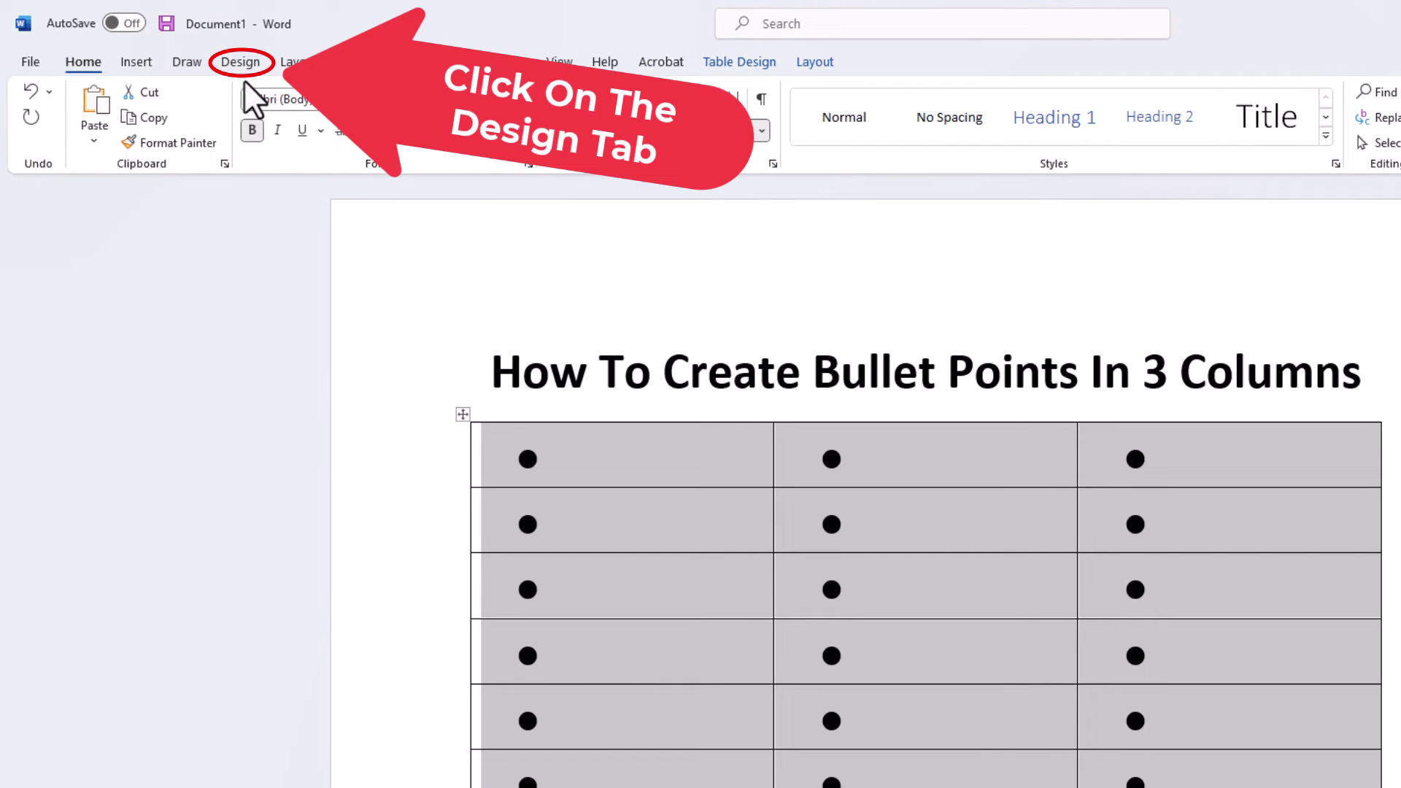
pyautogui.click(243, 69)
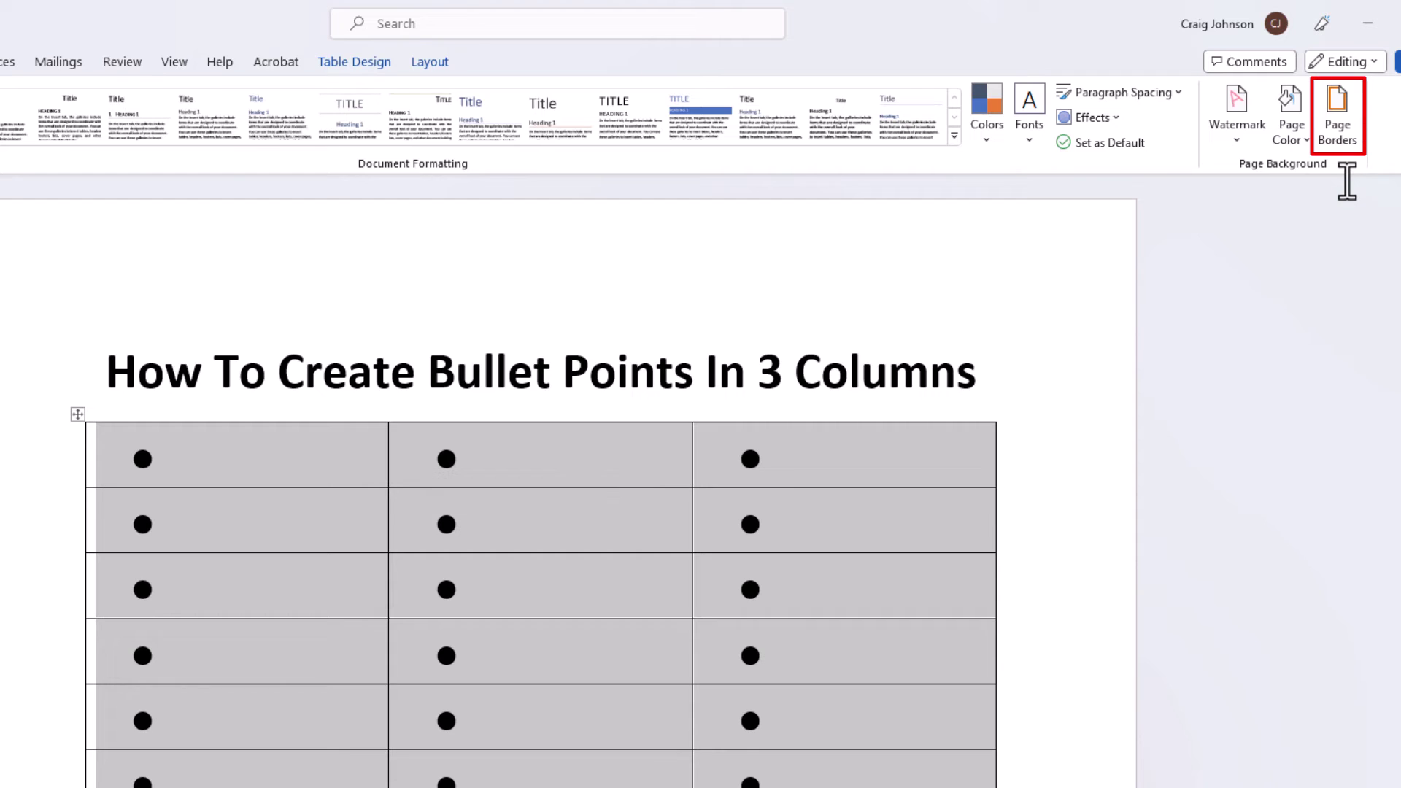
pyautogui.click(1338, 120)
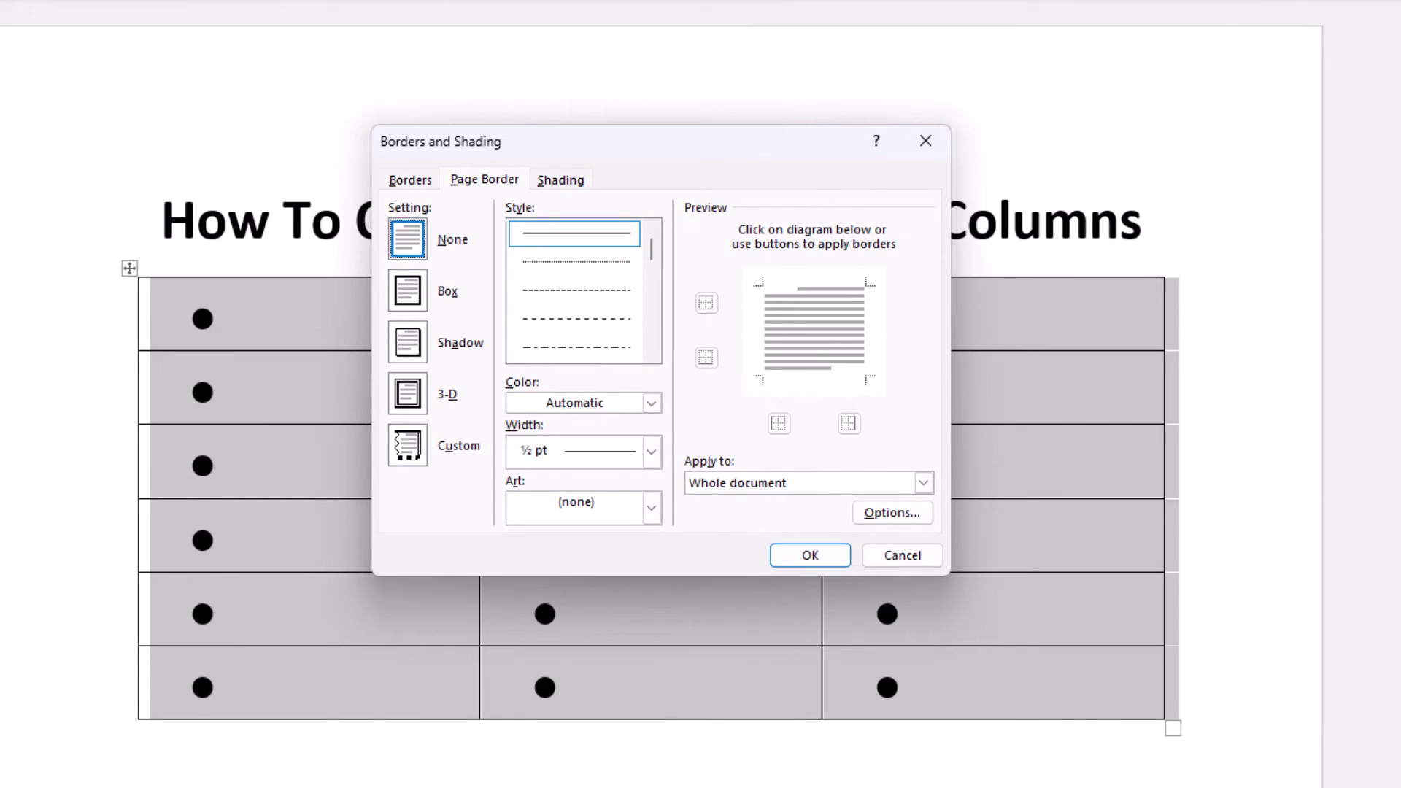
# Set the table's borders to None on the Borders tab and confirm with OK.
pyautogui.click(418, 190)
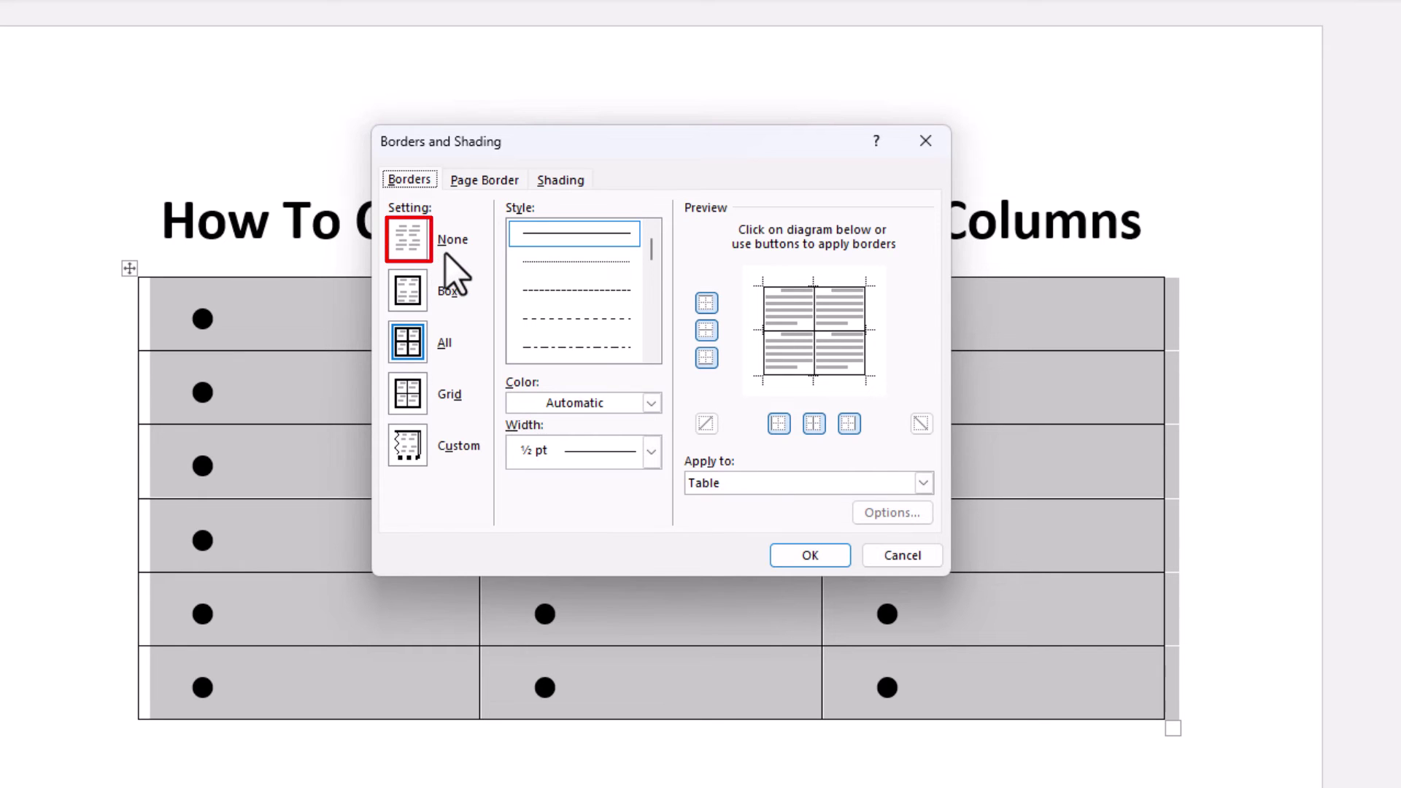
pyautogui.click(406, 248)
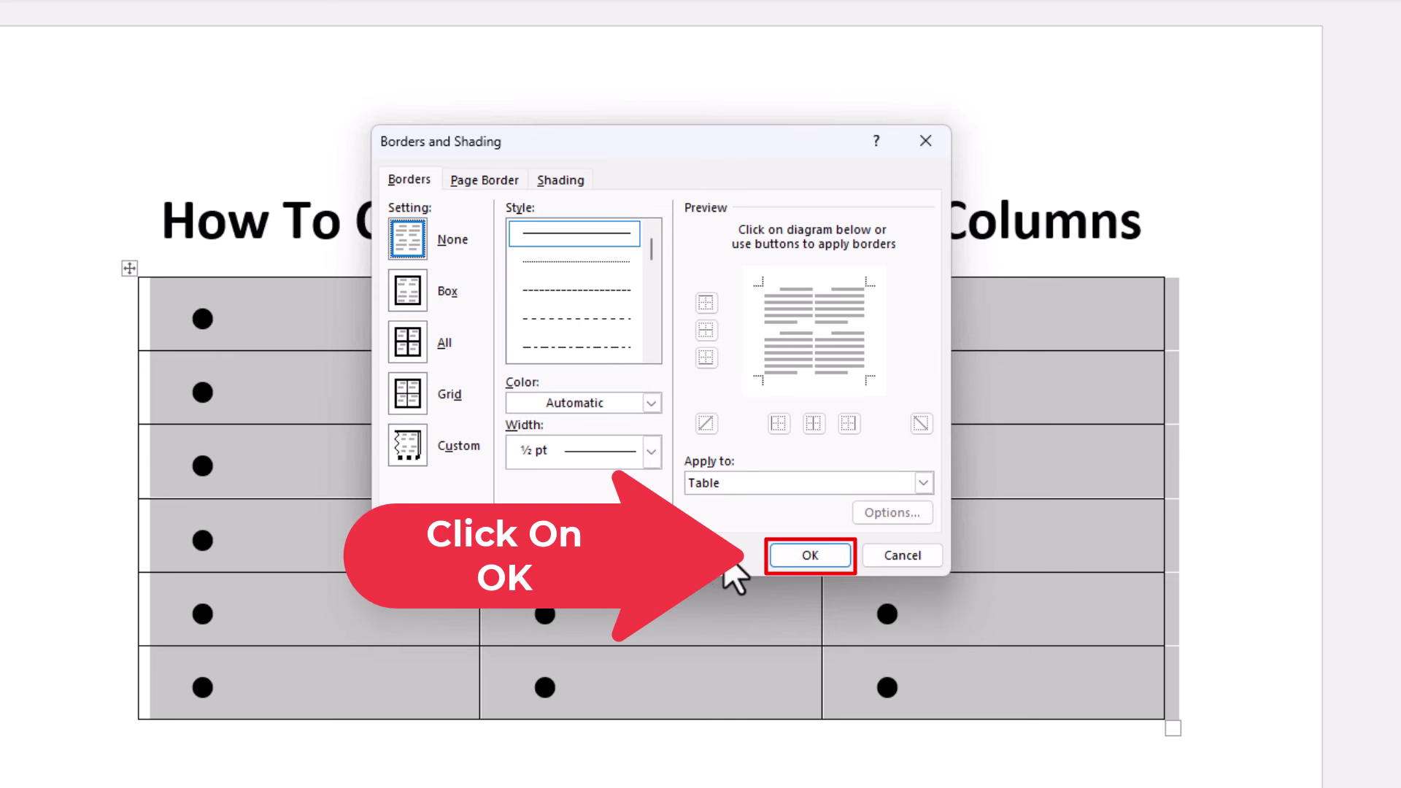
pyautogui.click(781, 560)
pyautogui.click(721, 739)
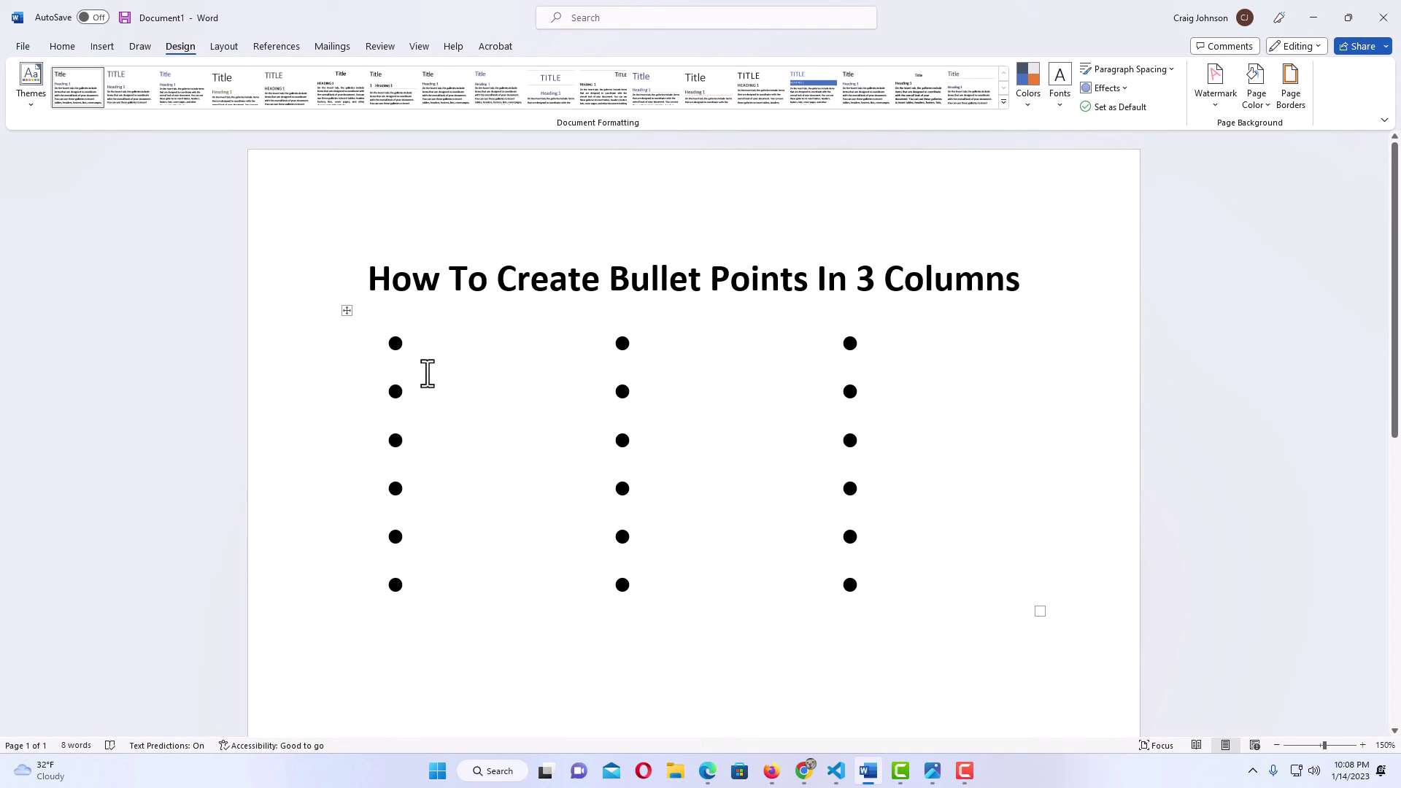
# Type 'hkjhkjh' in the left column's first bullet and 'erewrq', 'erqr', 'erqwer' in the middle column.
pyautogui.click(424, 343)
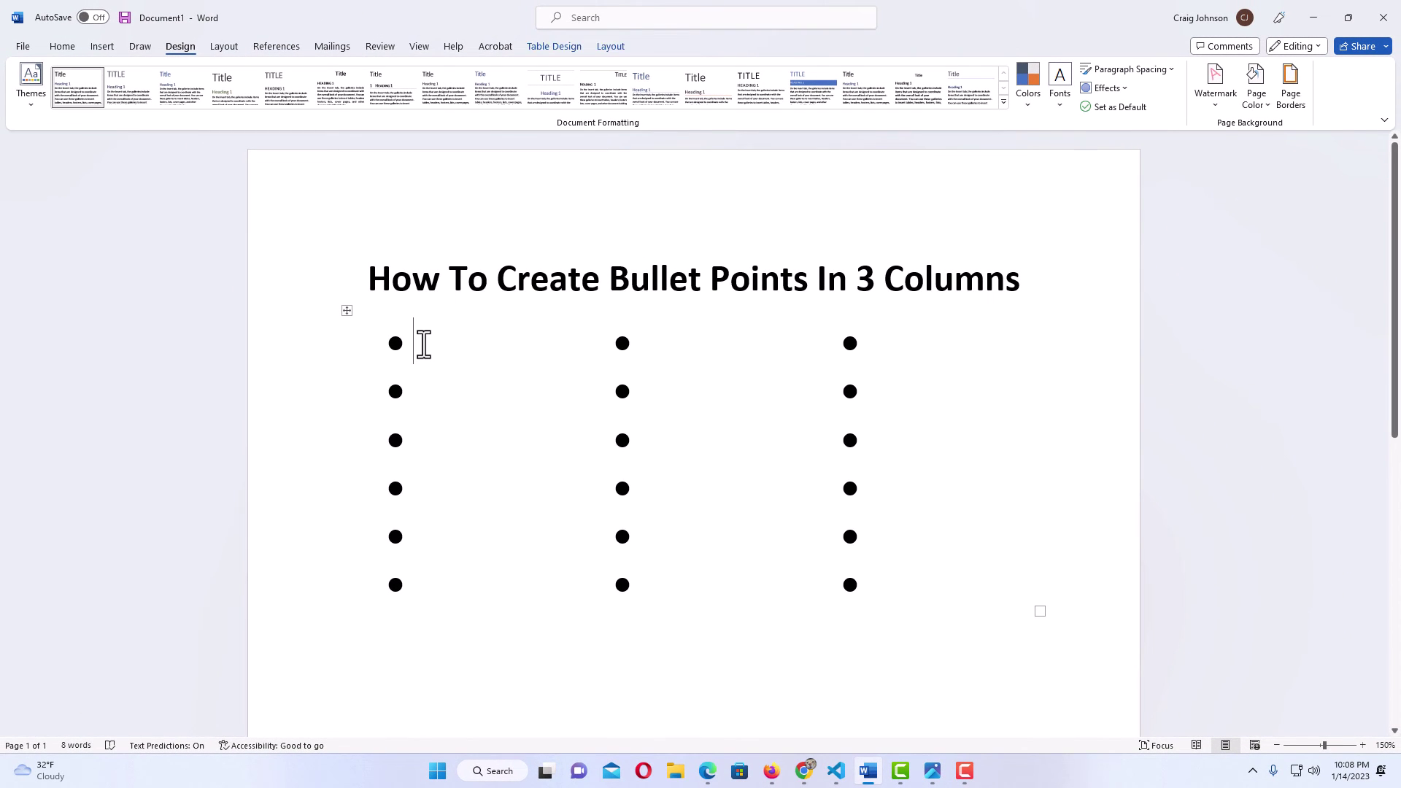
pyautogui.write('hkjhkjh')
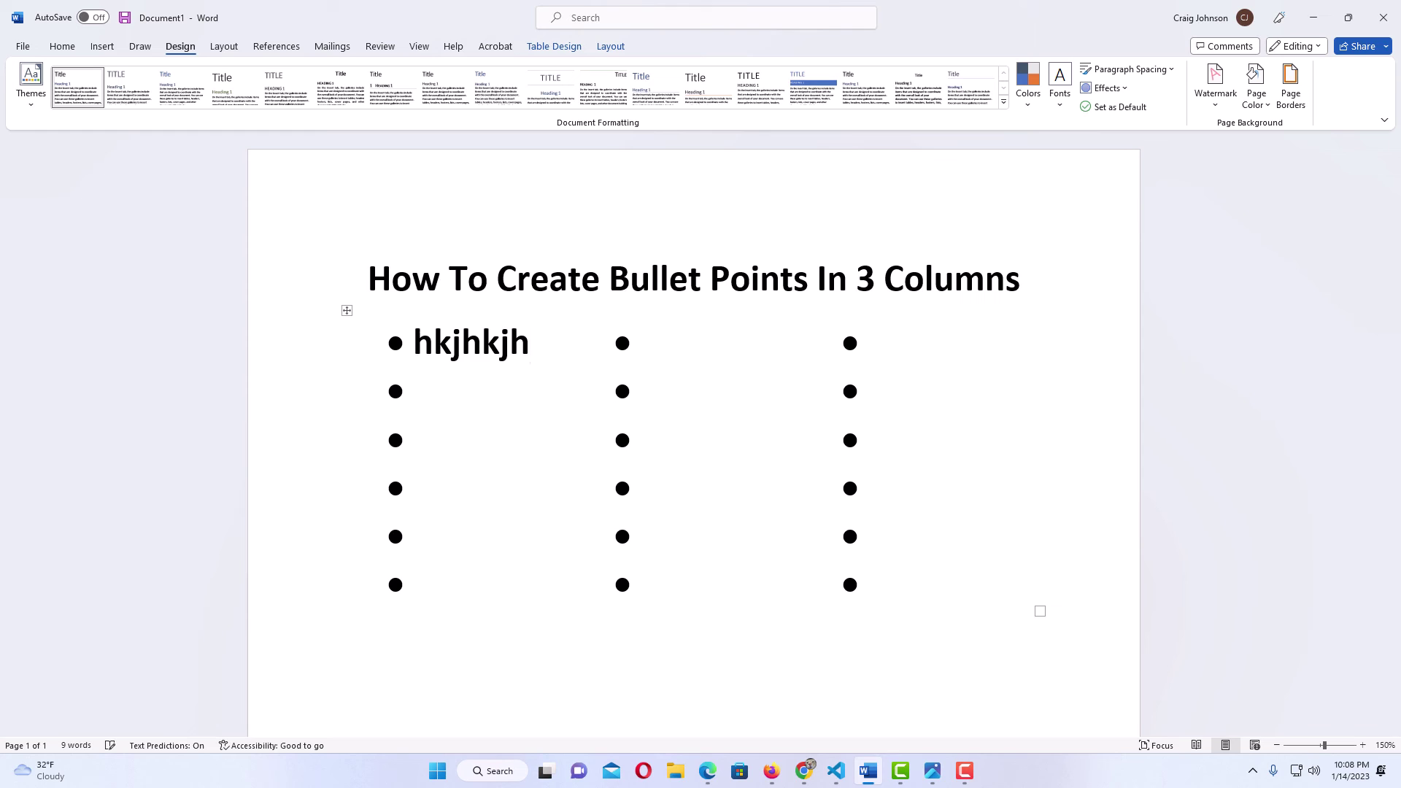
pyautogui.click(642, 340)
pyautogui.write('erewrq')
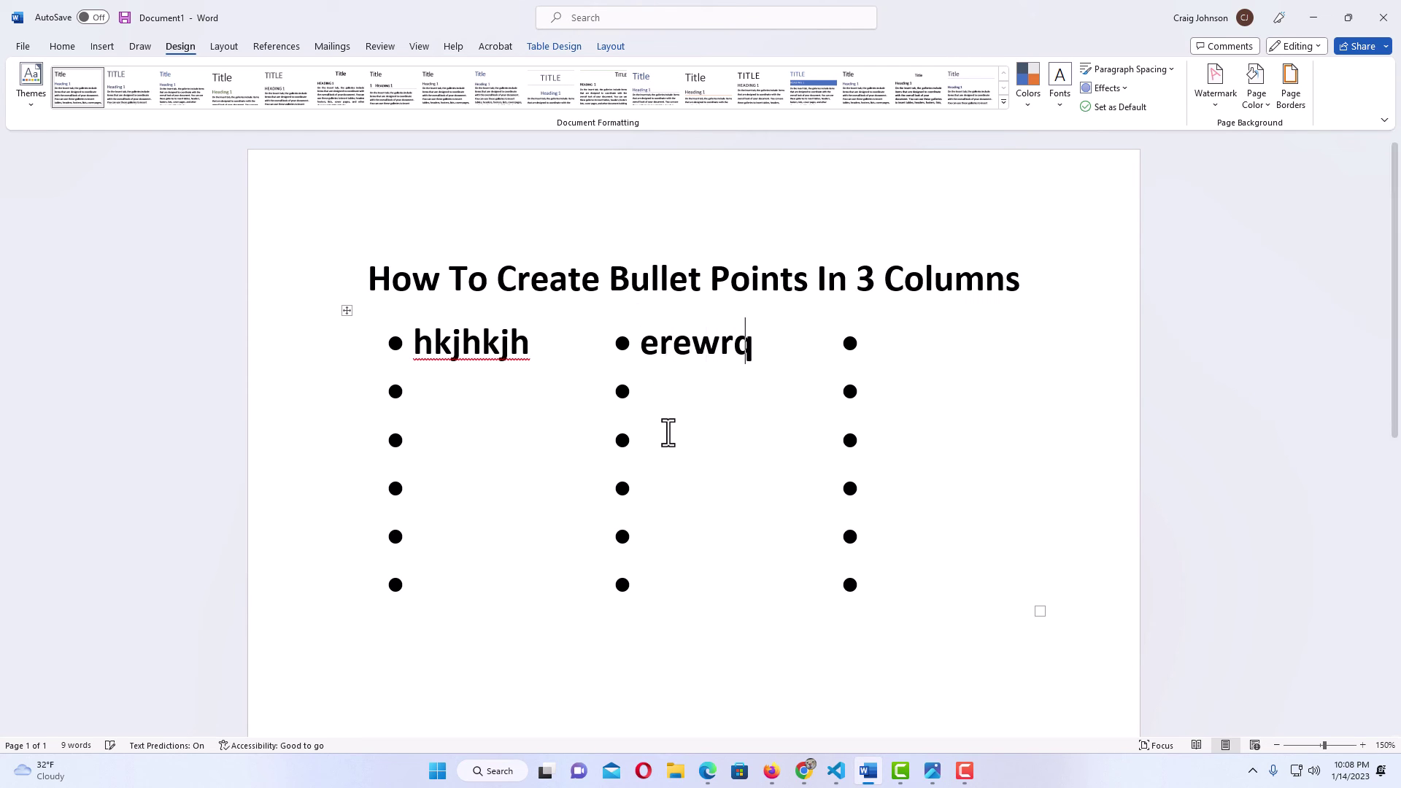
pyautogui.click(661, 431)
pyautogui.write('erqwer')
pyautogui.click(664, 399)
pyautogui.write('erqr')
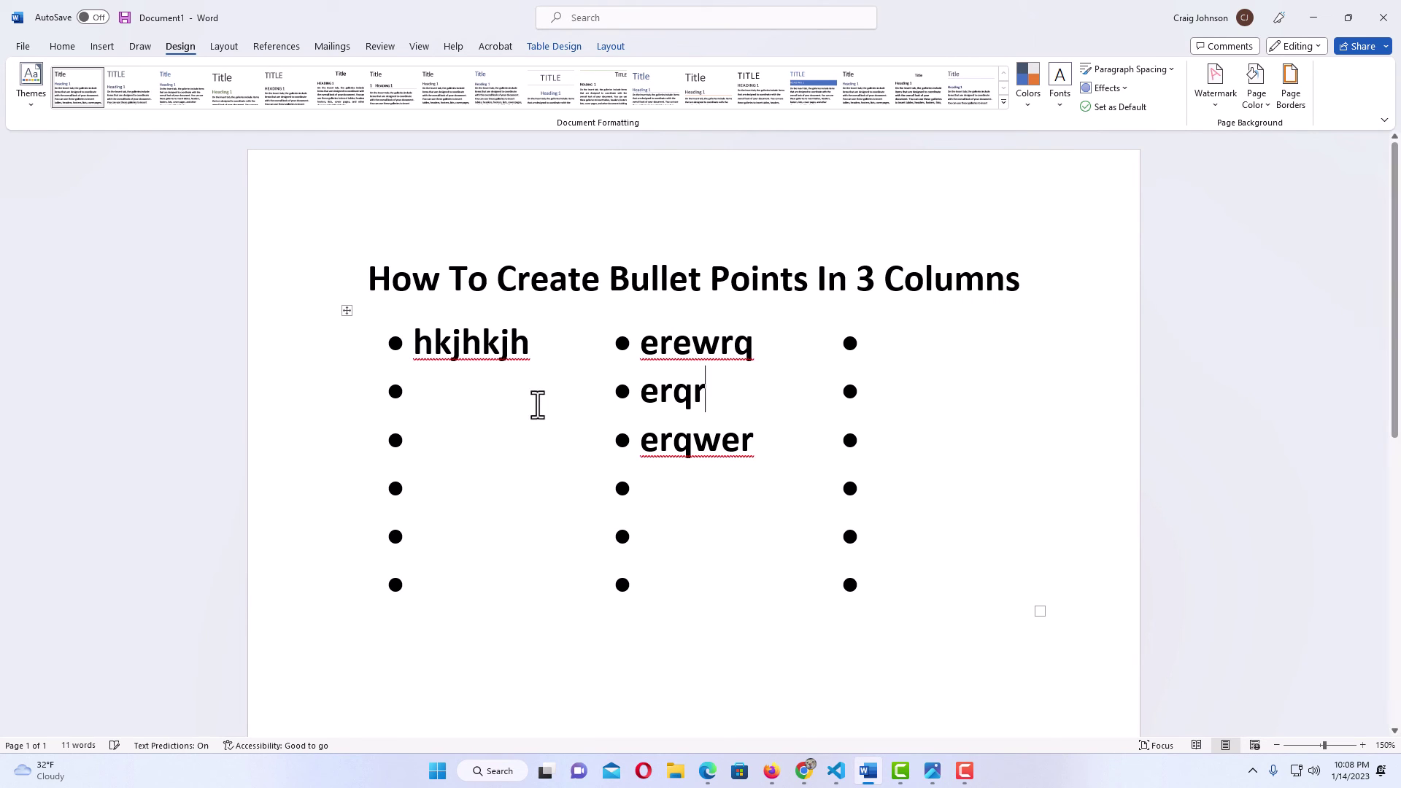
# Add 'ewre' and 'qewr' to the left column's next bullets, and 'erqewr', 'qrer' in the right column.
pyautogui.click(511, 400)
pyautogui.write('ewre')
pyautogui.click(510, 437)
pyautogui.write('qewr')
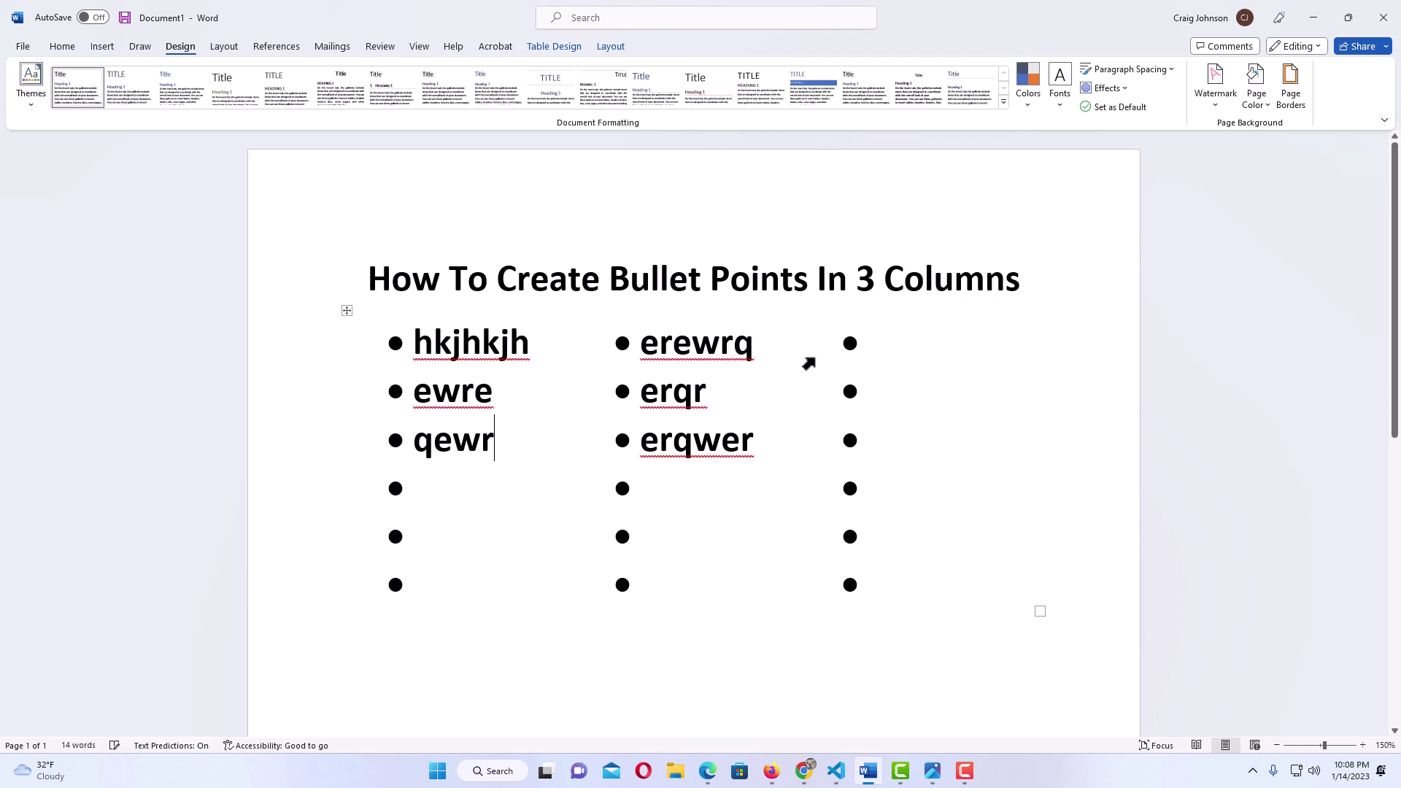
pyautogui.click(882, 350)
pyautogui.write('erqewr')
pyautogui.click(897, 391)
pyautogui.write('qrer')
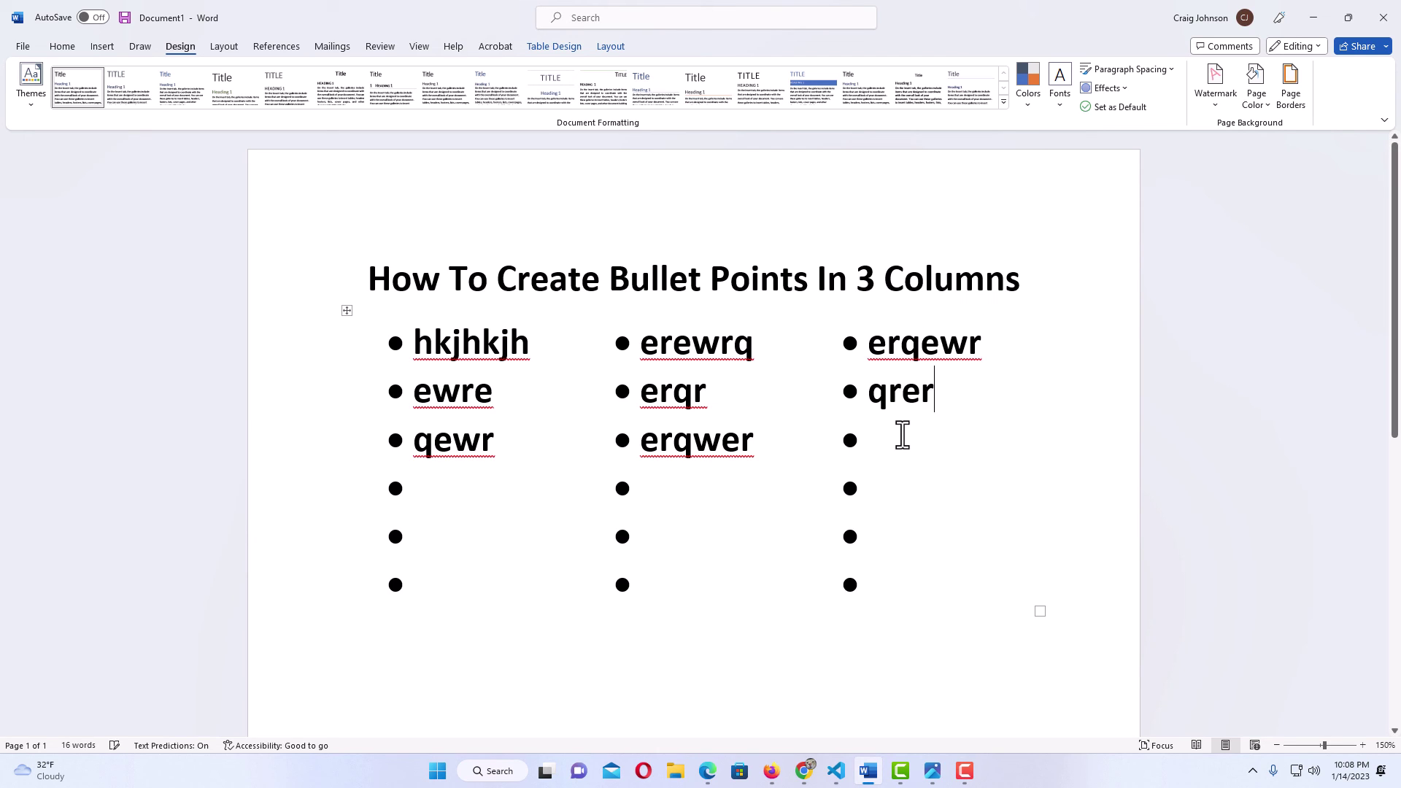